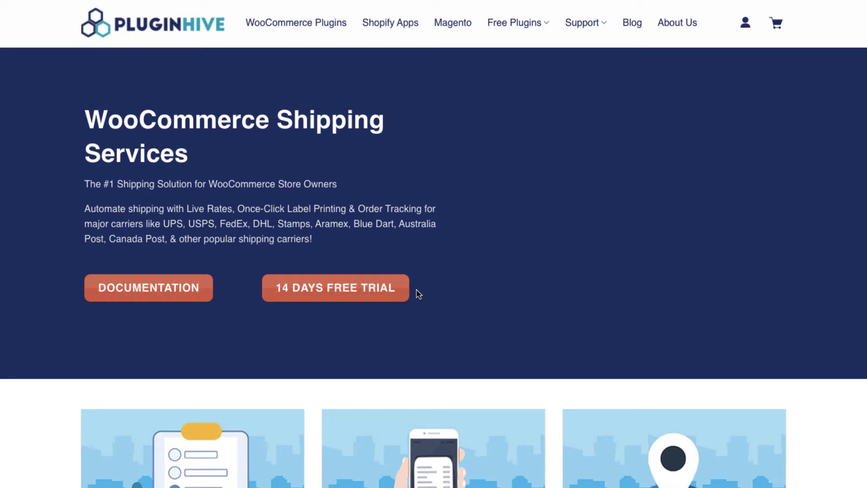
Request the 14-day free trial with a name and e-mail, then download the plugin zip from the emailed link.
left_click(405, 294)
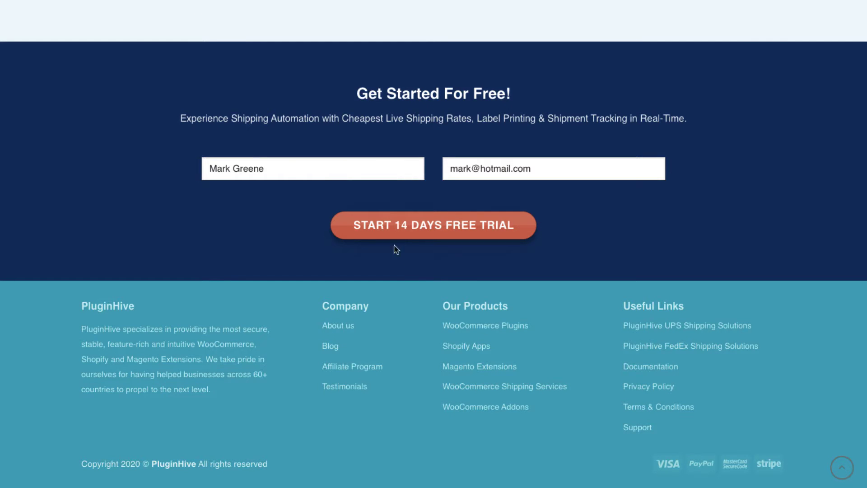
left_click(312, 171)
left_click(538, 169)
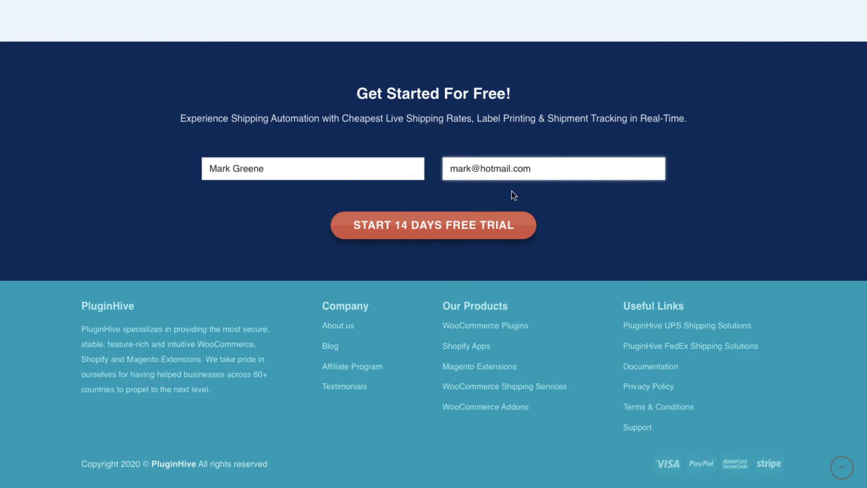
left_click(418, 233)
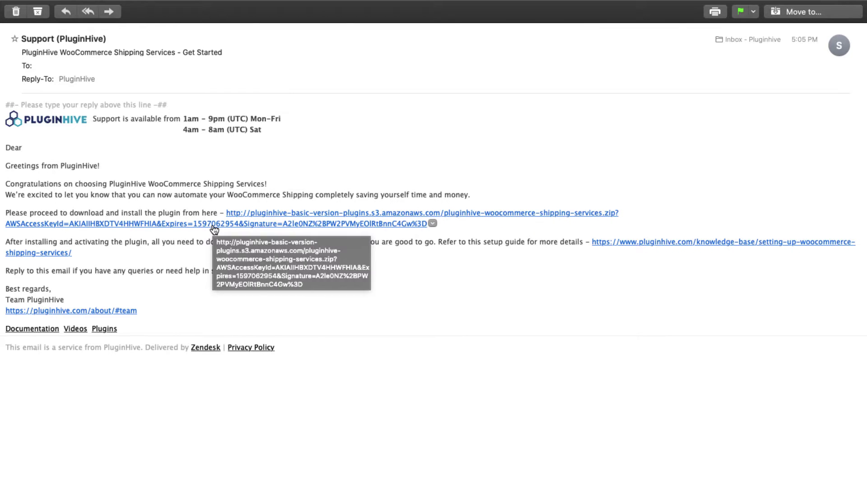
left_click(214, 223)
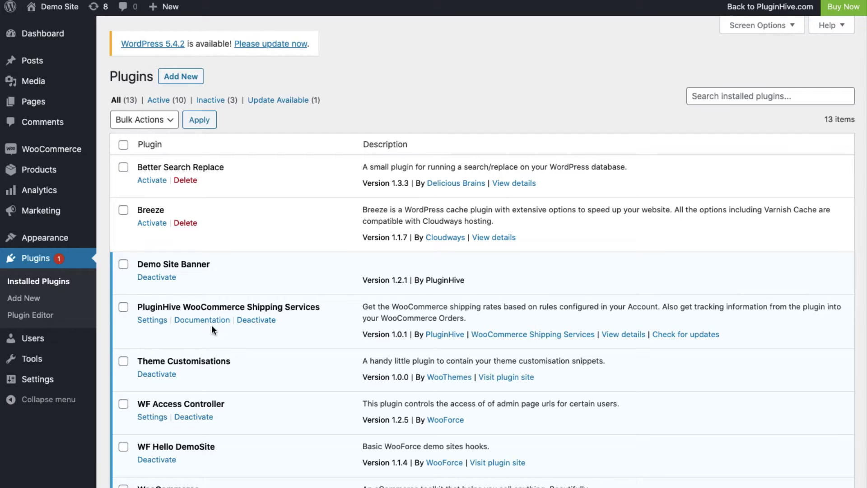
Open the Shipping Services plugin settings and register the store with PluginHive.
left_click(154, 320)
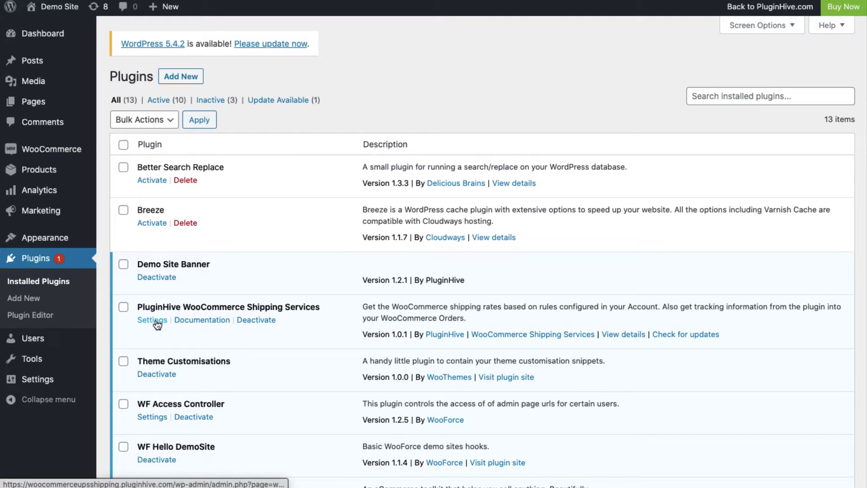
left_click(273, 250)
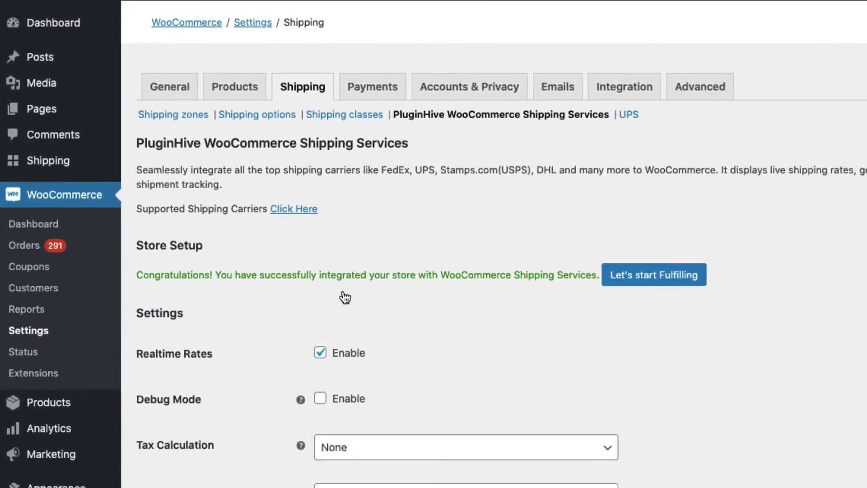
Begin the fulfilment setup and submit the Blue Dart credit account details.
left_click(621, 277)
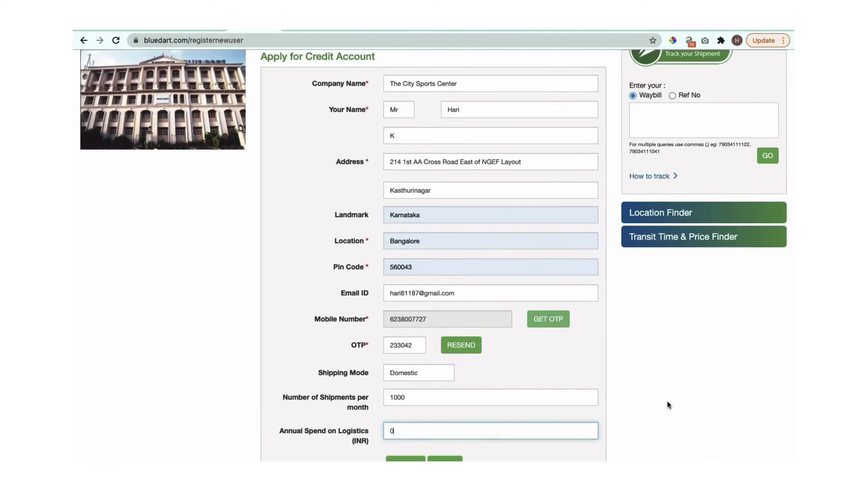
scroll(668, 403, "down", 1)
key("Return")
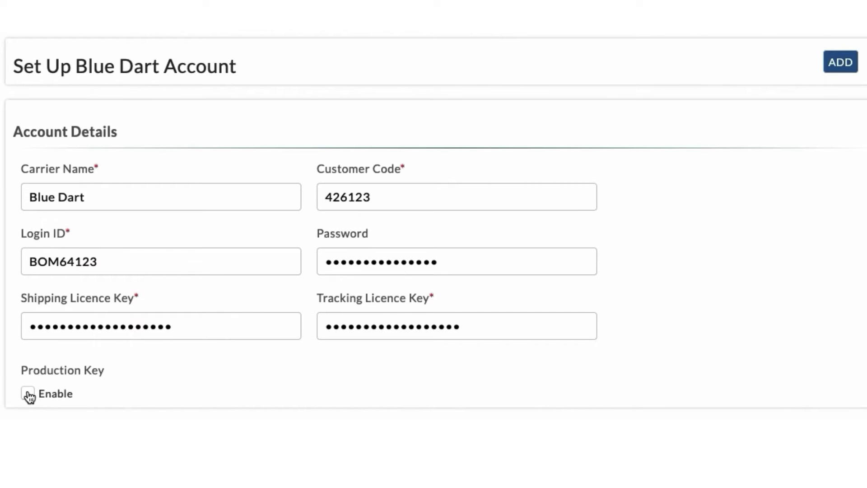
Add the Blue Dart carrier account to the plugin and go to Rate Automation.
left_click(838, 68)
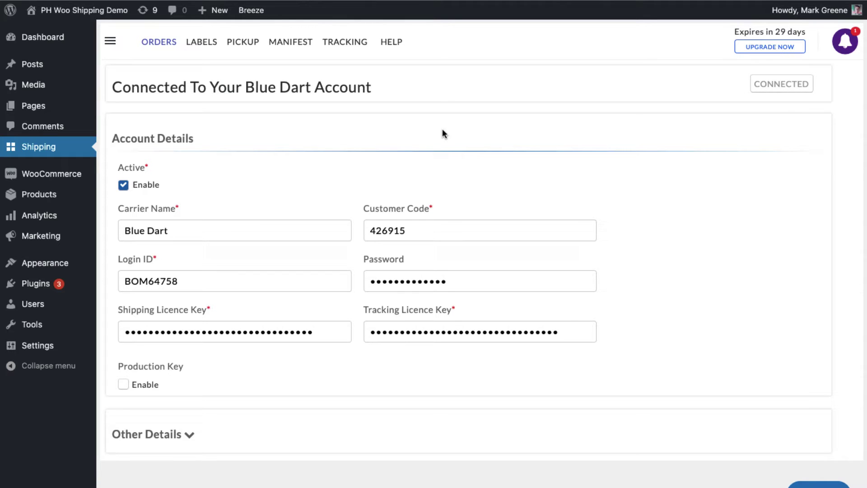
left_click(110, 43)
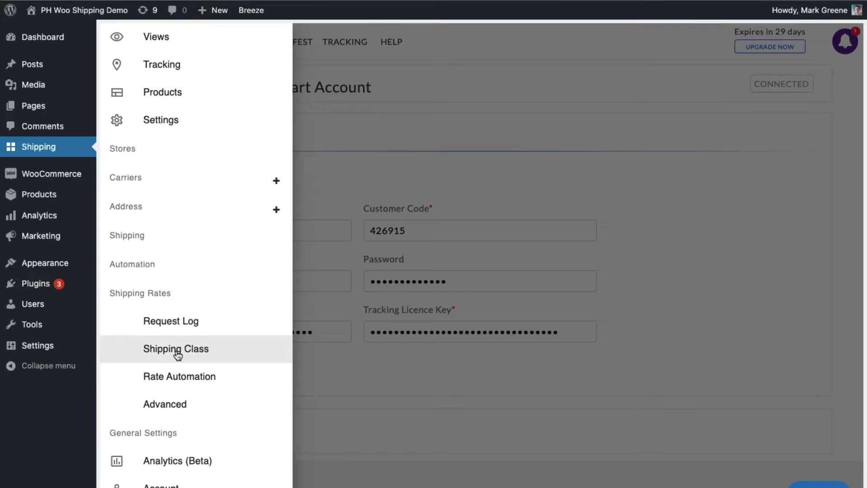
left_click(182, 377)
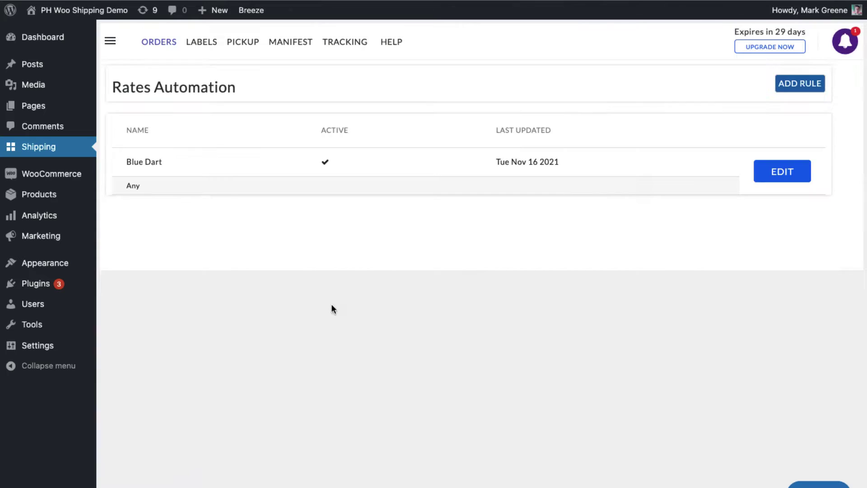
Replace ALL in the Blue Dart rule with Apex, Domestic Priority and Surfaceline services.
left_click(781, 170)
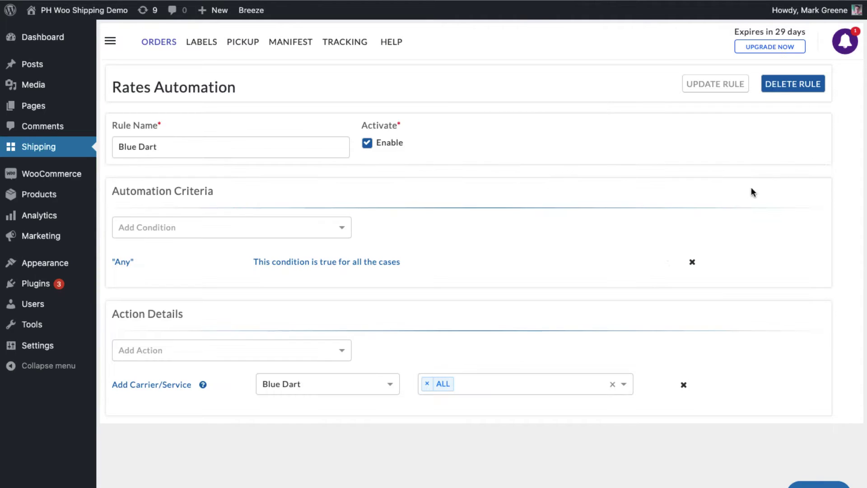
left_click(427, 384)
left_click(445, 424)
left_click(514, 384)
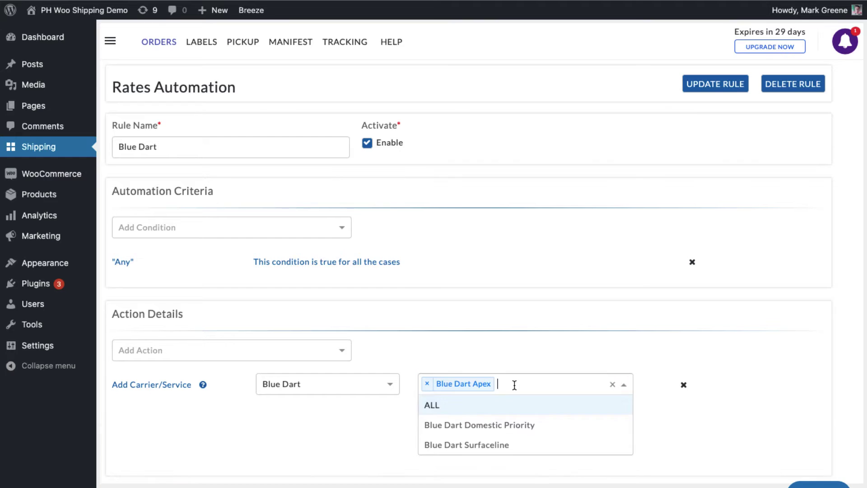
left_click(515, 423)
left_click(557, 397)
left_click(526, 444)
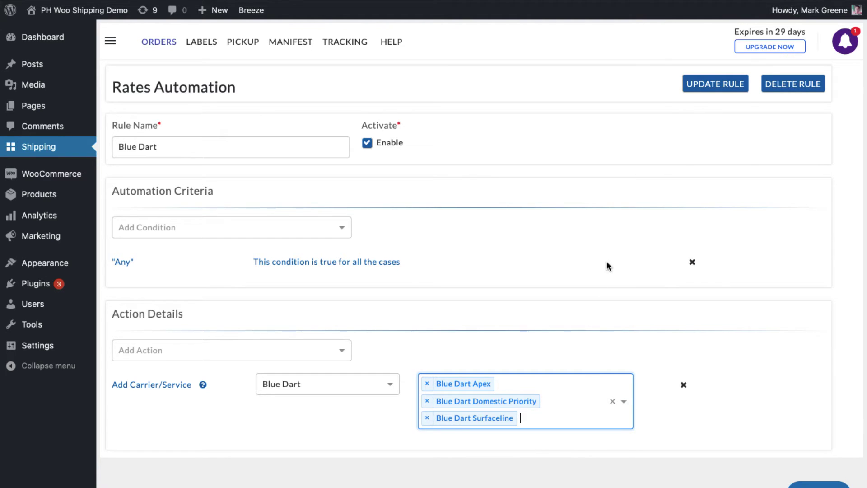
left_click(698, 86)
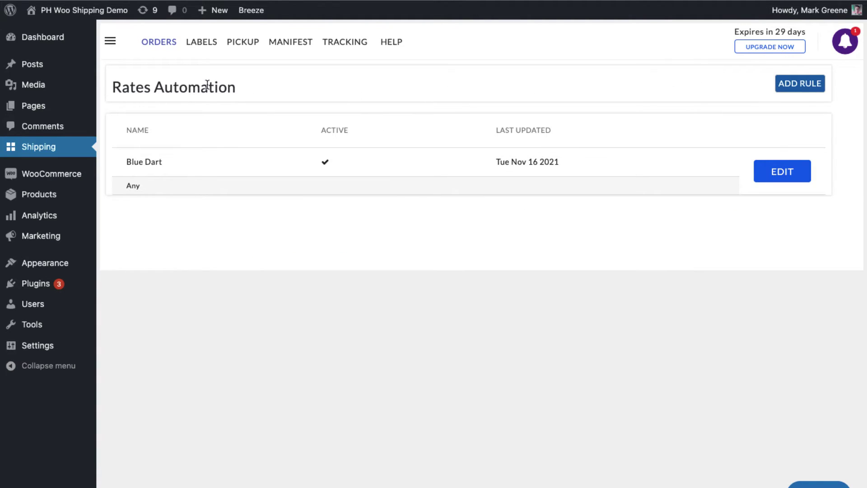
Review the My Store ship-from address, then start a blank new ship-from address.
left_click(110, 41)
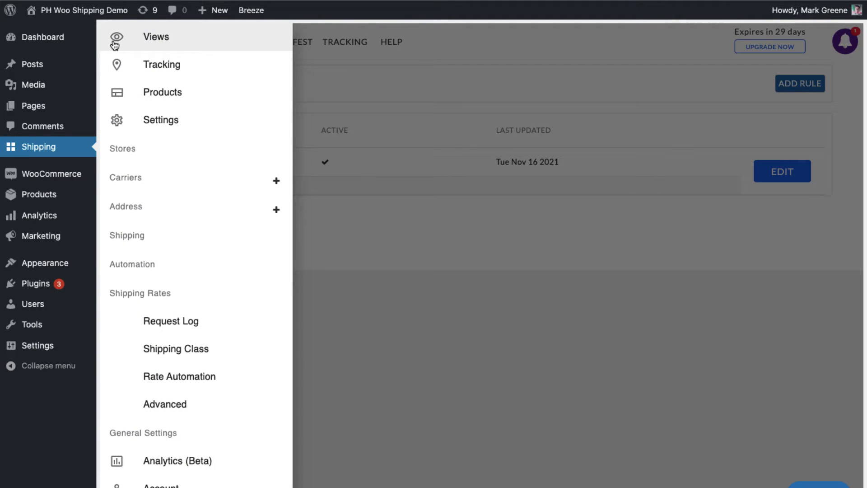
left_click(145, 204)
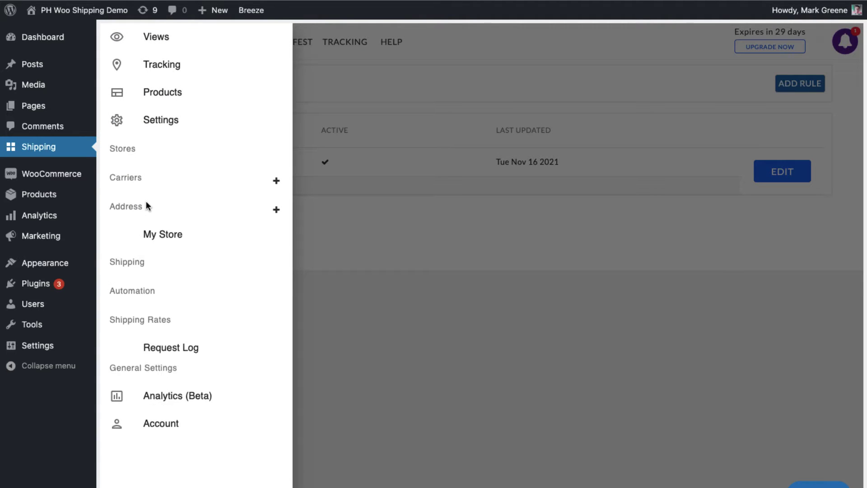
left_click(166, 234)
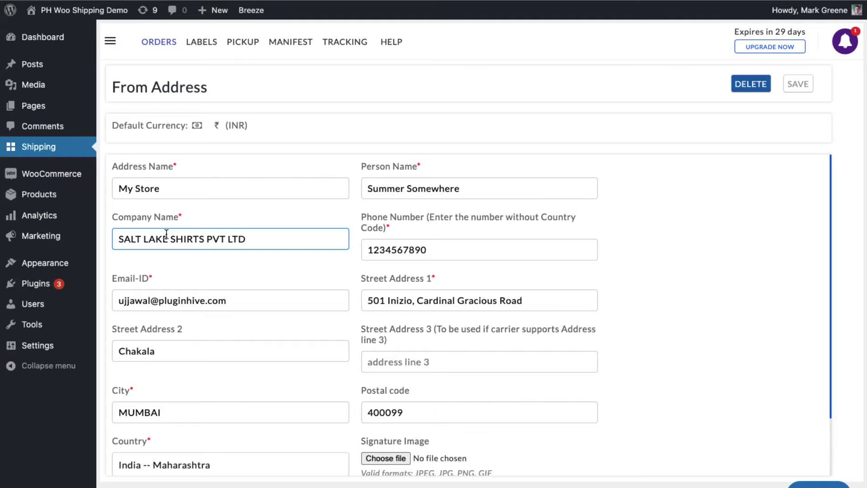
left_click(110, 41)
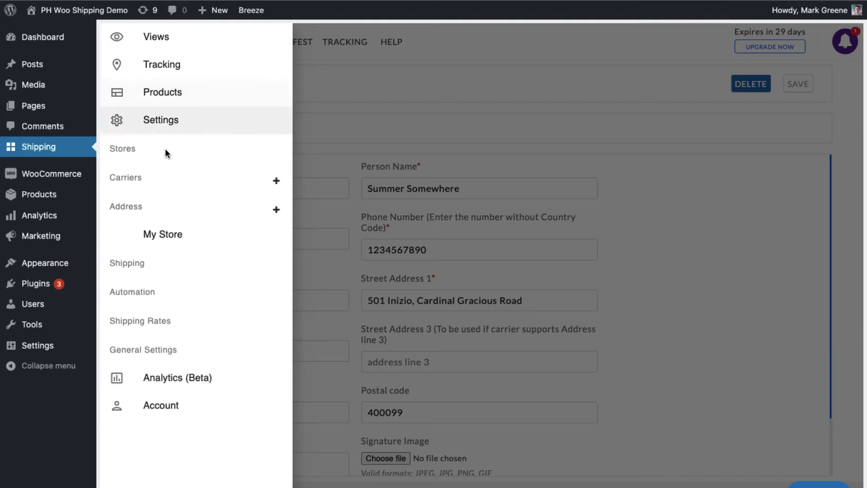
left_click(276, 210)
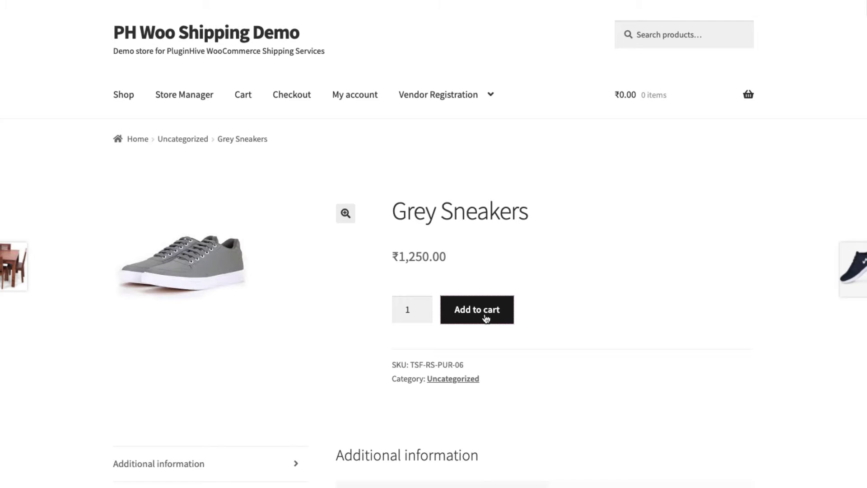
Choose Free shipping in Cart totals and place the ₹1,250.00 Grey Sneakers order.
scroll(487, 319, "down", 8)
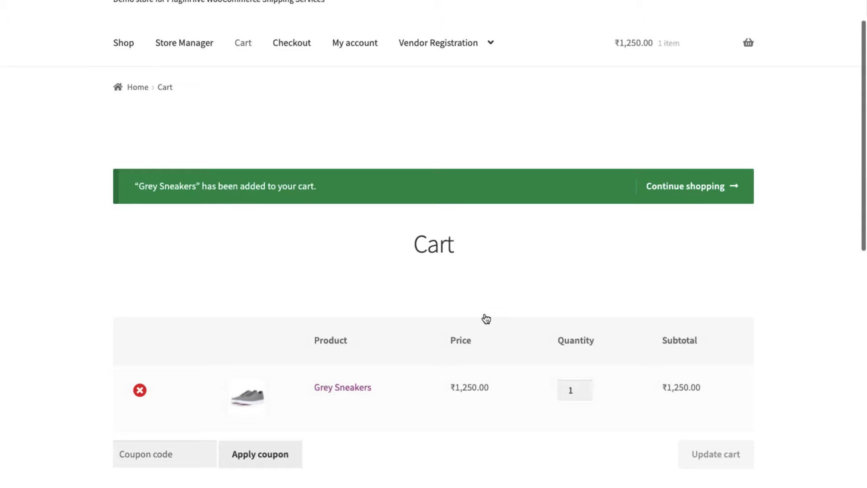
scroll(487, 319, "down", 1)
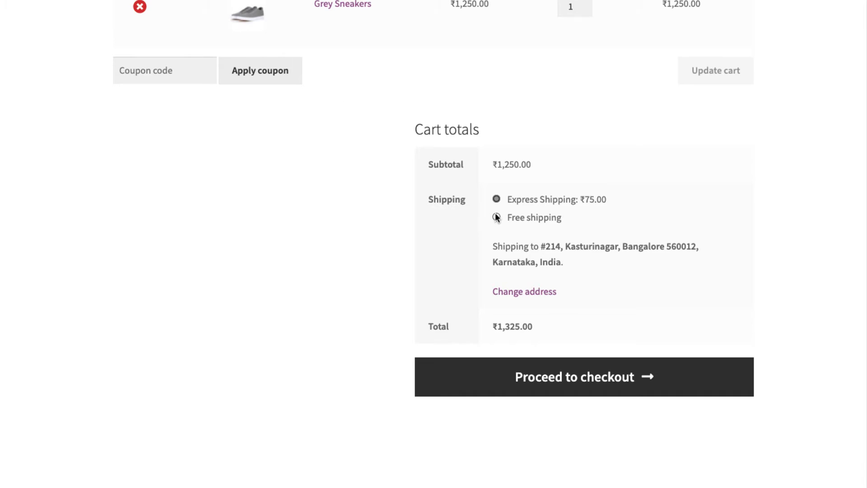
left_click(496, 217)
left_click(557, 383)
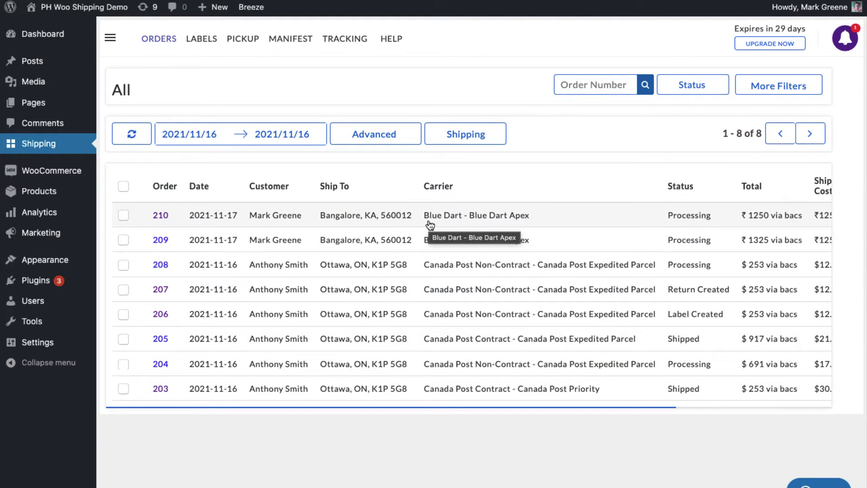
Change the Grey Sneakers order's carrier service to Blue Dart Domestic Priority.
left_click(123, 216)
left_click(357, 135)
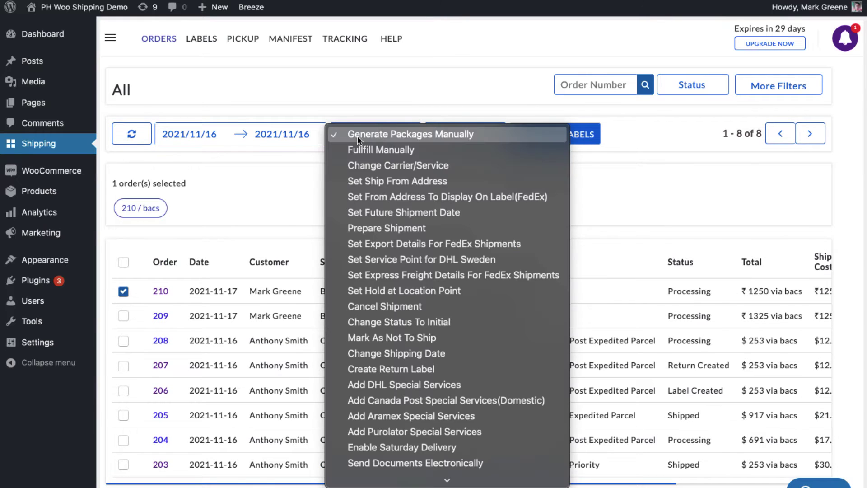
left_click(362, 168)
left_click(365, 296)
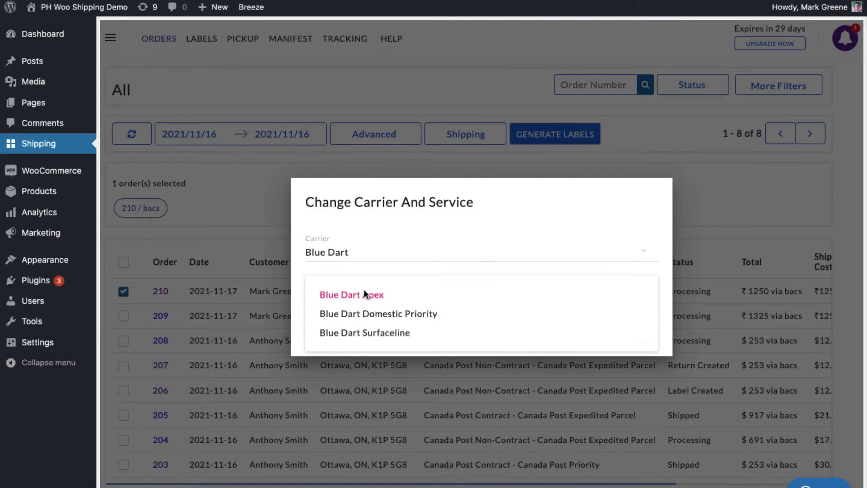
left_click(367, 313)
left_click(640, 340)
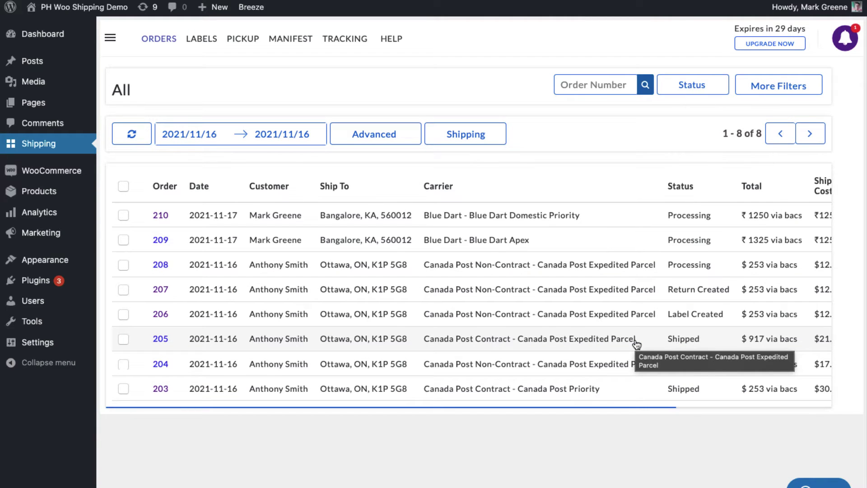
Generate Blue Dart labels for both selected orders.
left_click(123, 215)
left_click(123, 316)
left_click(528, 138)
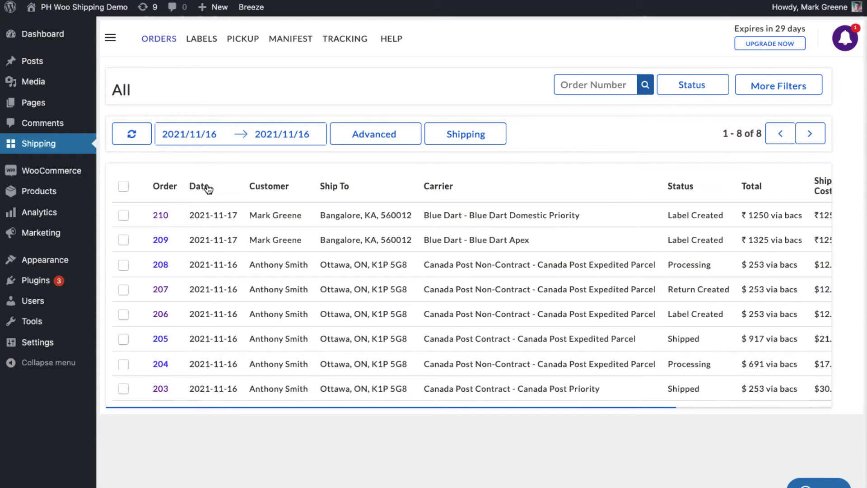
Print Blue Dart labels for both orders, review the preview, then request a courier pickup.
left_click(124, 215)
left_click(123, 316)
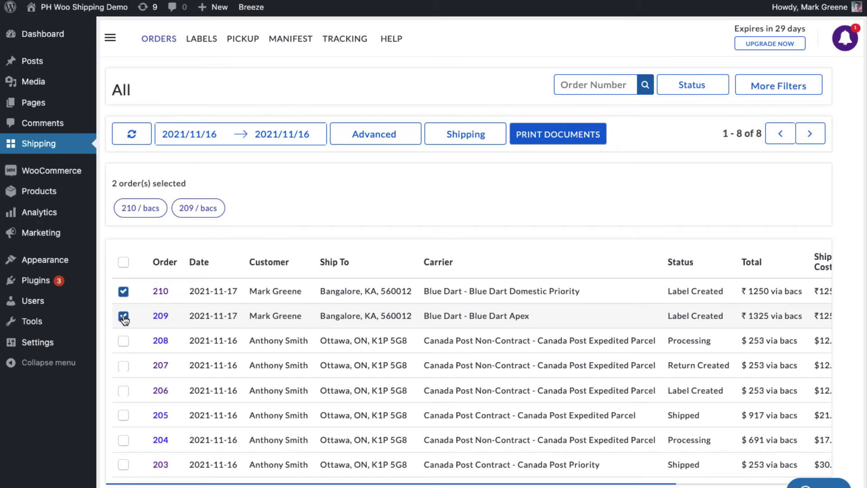
left_click(551, 136)
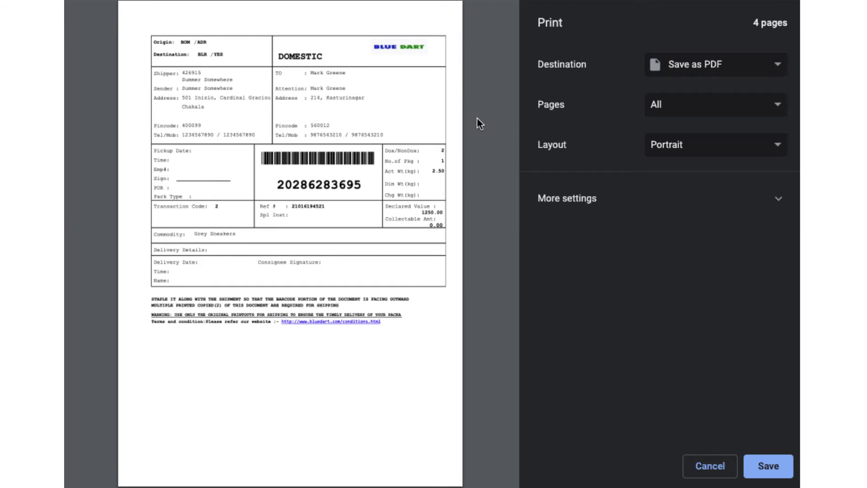
scroll(477, 121, "down", 8)
scroll(478, 120, "down", 15)
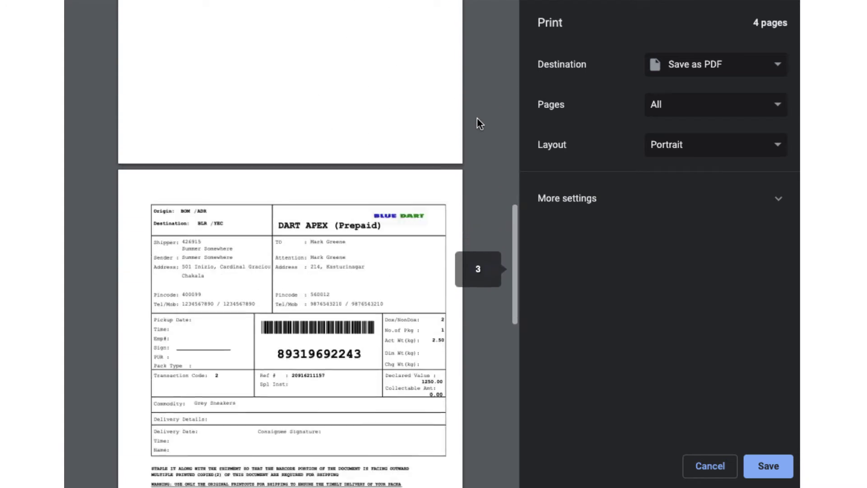
scroll(477, 118, "down", 3)
key("Escape")
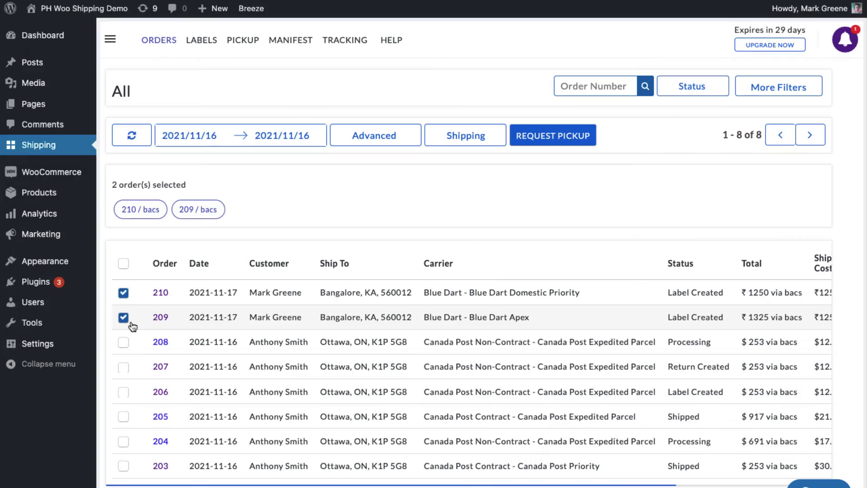
left_click(536, 142)
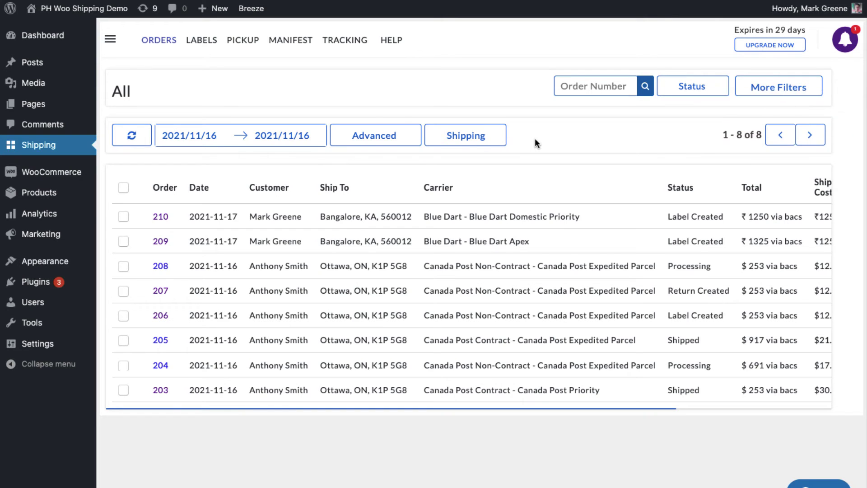
Mark both orders as shipped, then open the newer order's details to confirm it is Completed.
left_click(123, 217)
left_click(123, 317)
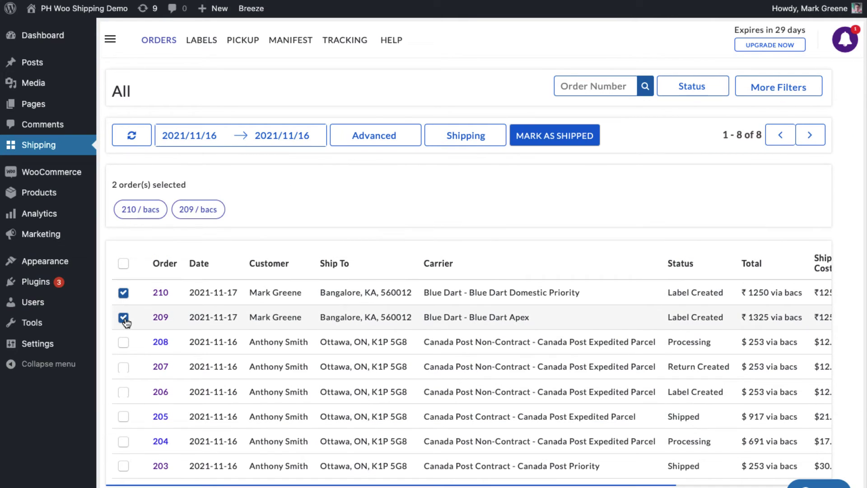
left_click(545, 136)
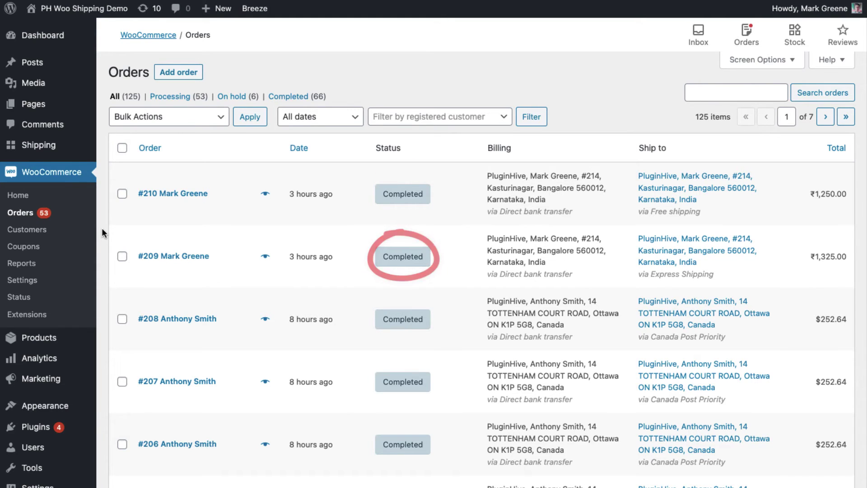
left_click(168, 197)
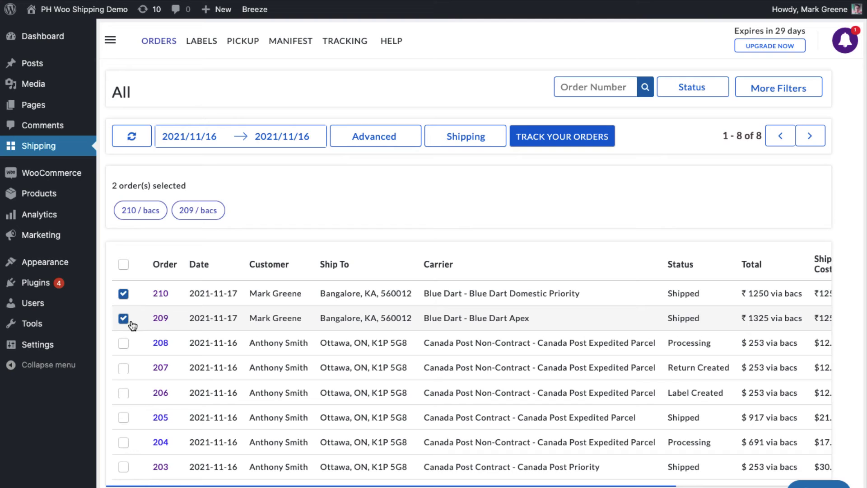
Open order tracking, expand the older order to show its tracking number, and open the Status filter.
left_click(562, 141)
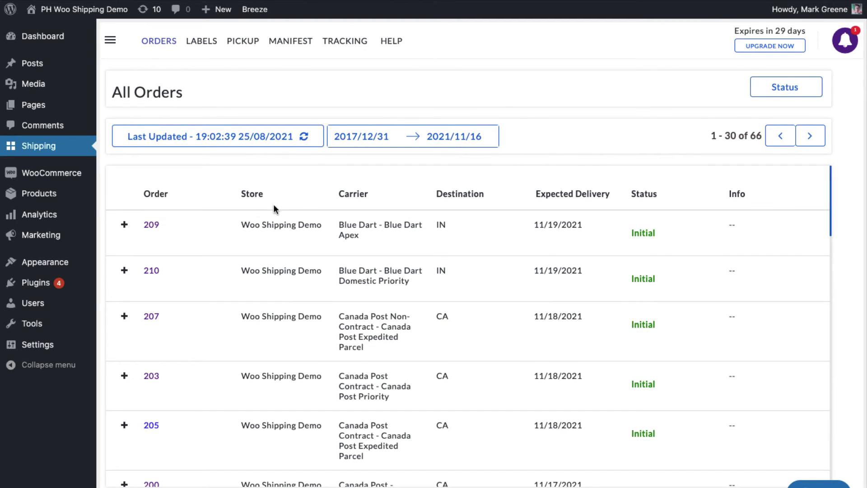
left_click(124, 225)
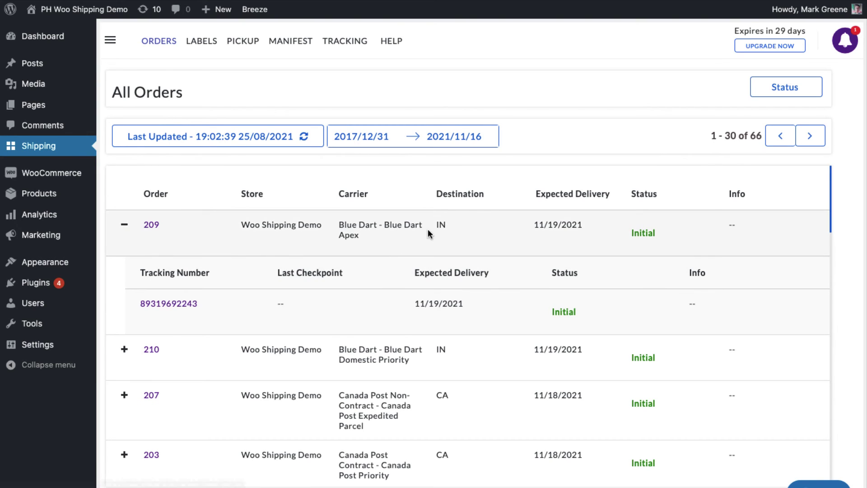
left_click(779, 89)
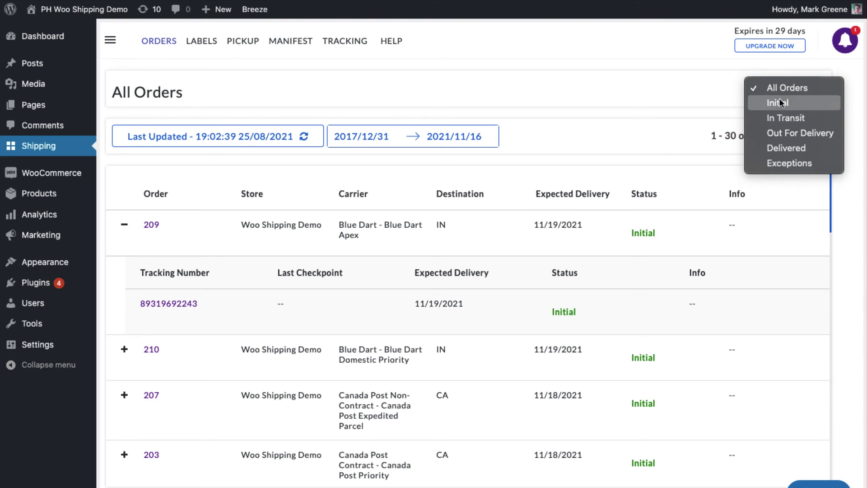